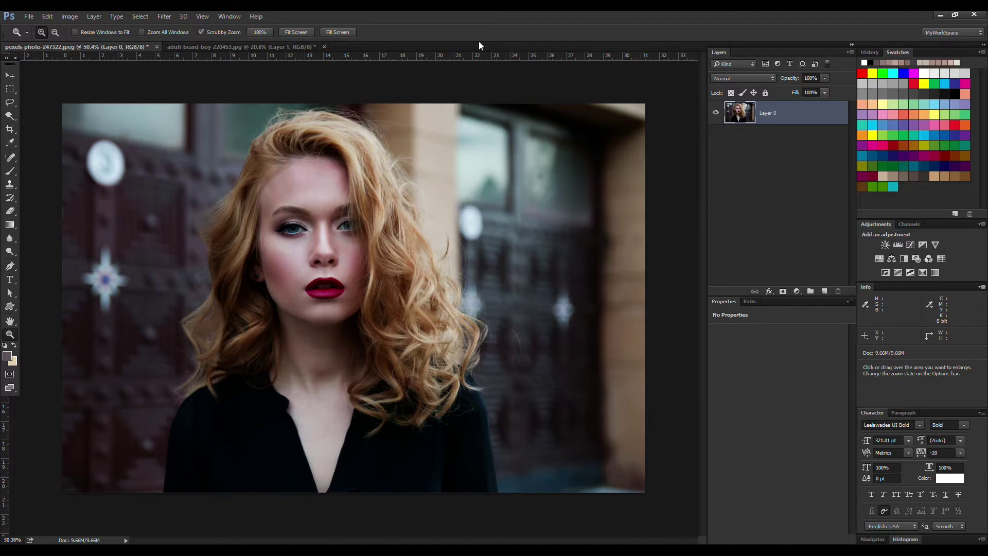
Duplicate Layer 0 and convert the copy to a smart object.
key("ctrl+j")
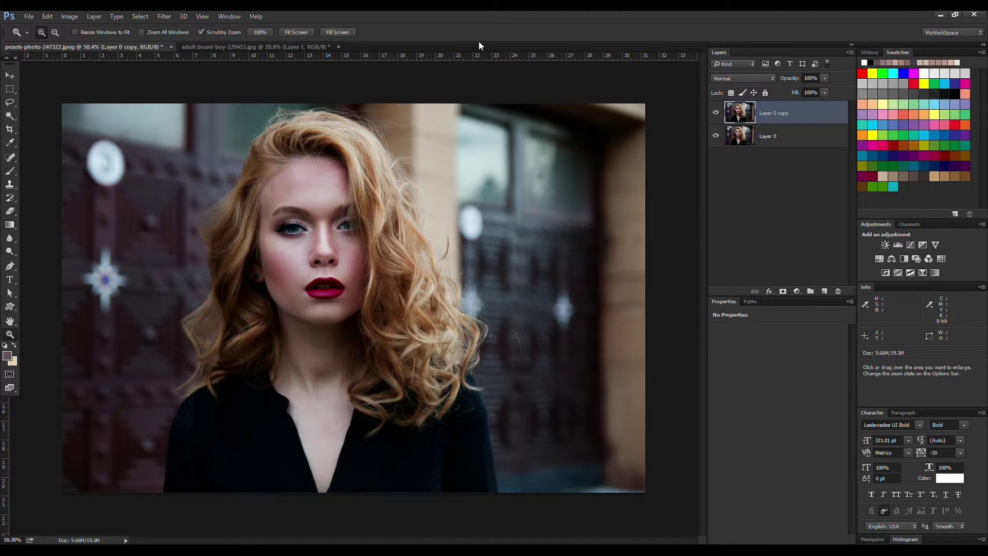
right_click(797, 109)
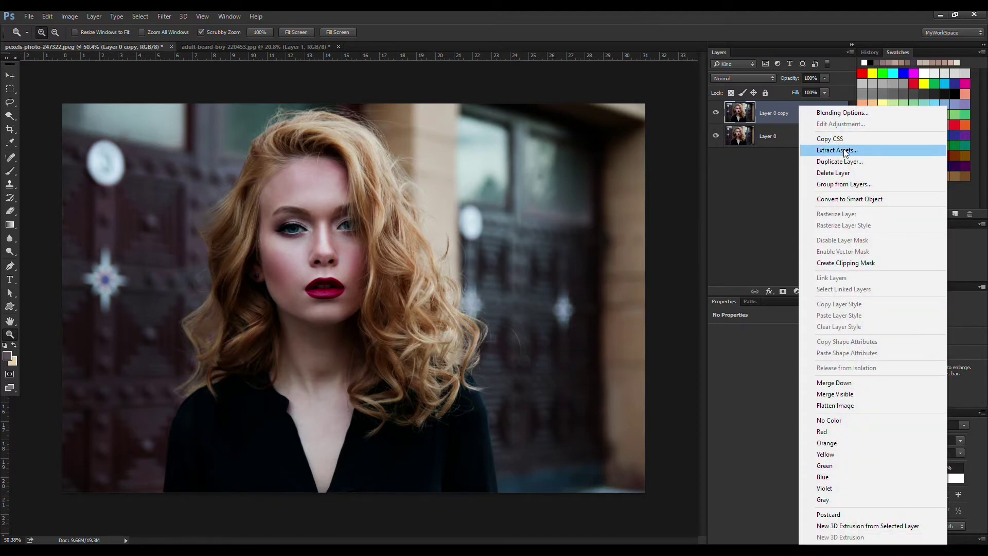
left_click(879, 200)
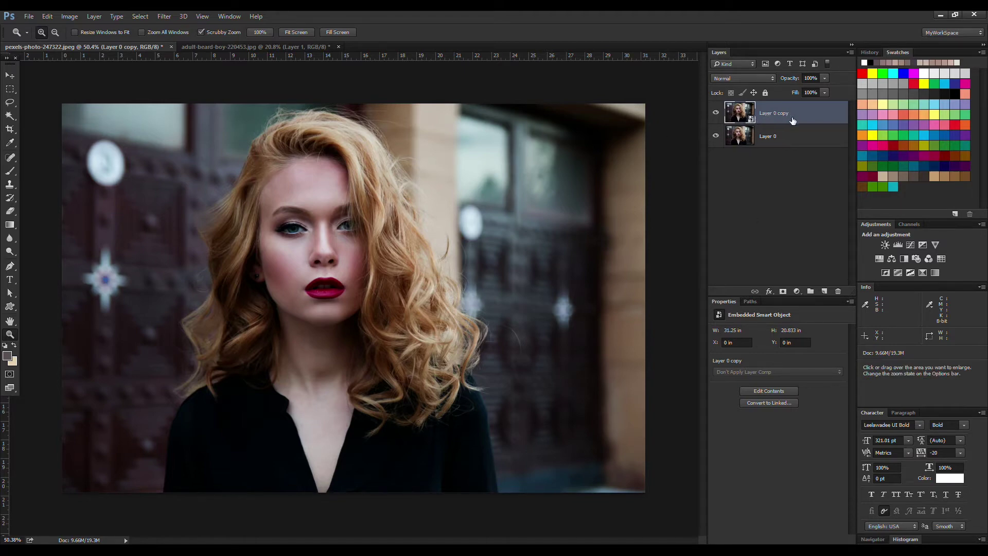
Apply a High Pass filter with a radius of 2.5 pixels to the Layer 0 copy smart object.
left_click(165, 17)
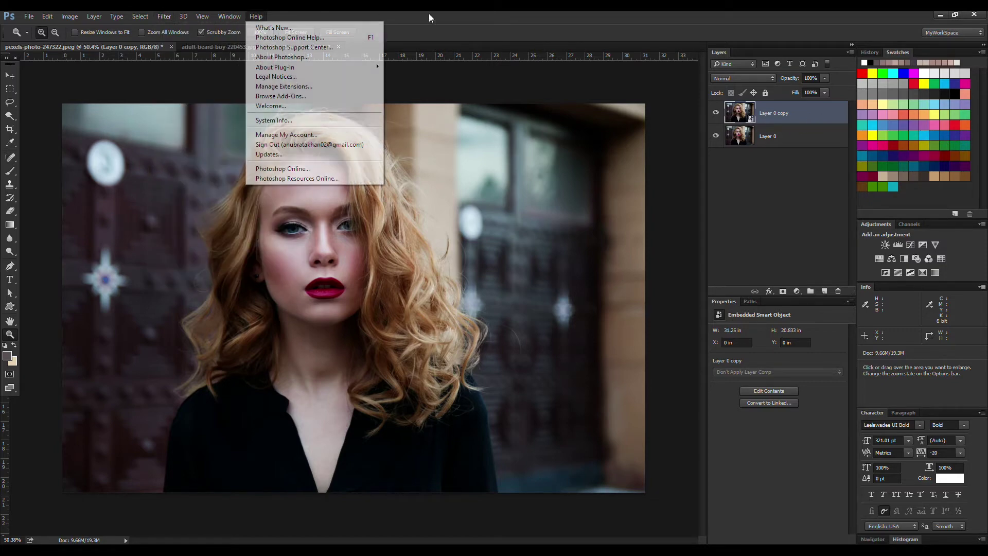
left_click(429, 16)
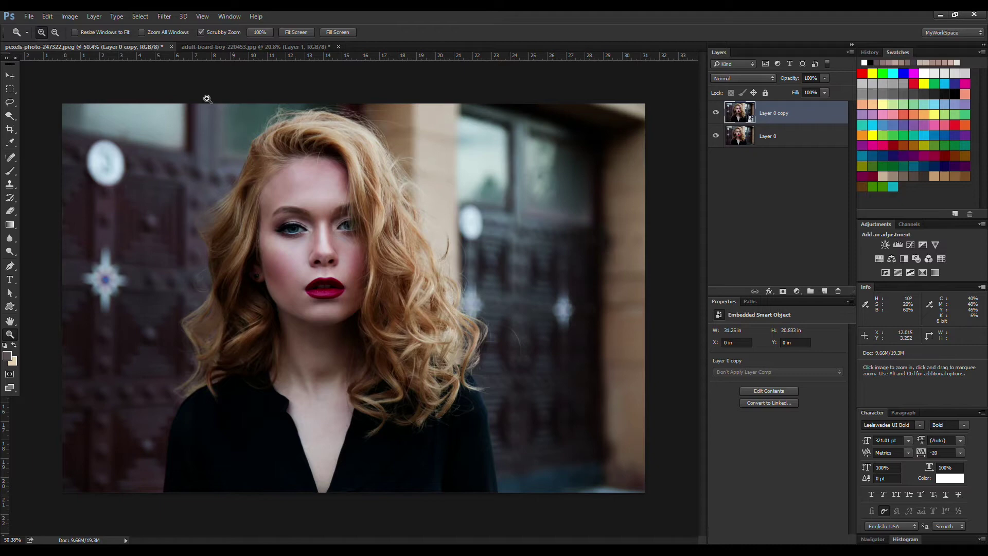
left_click(165, 17)
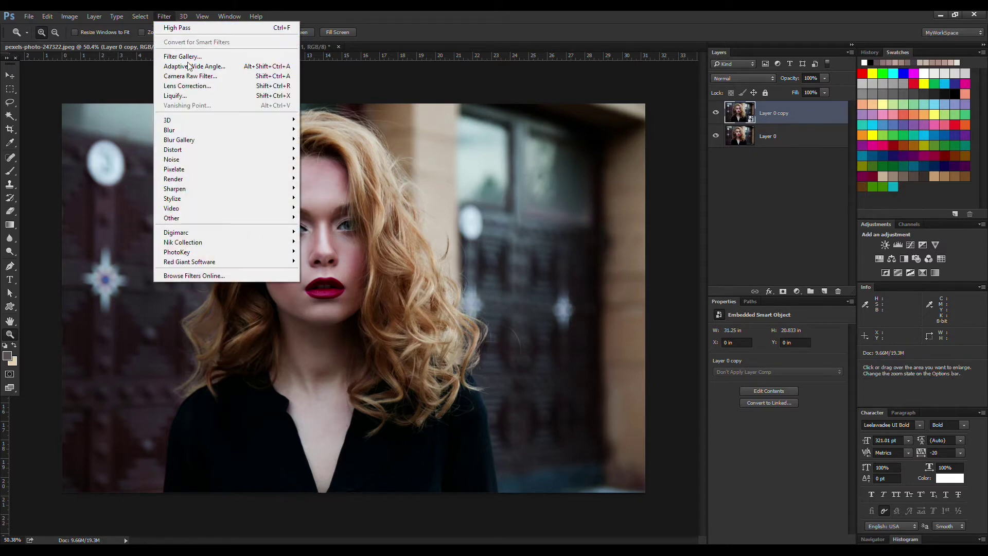
mouse_move(225, 220)
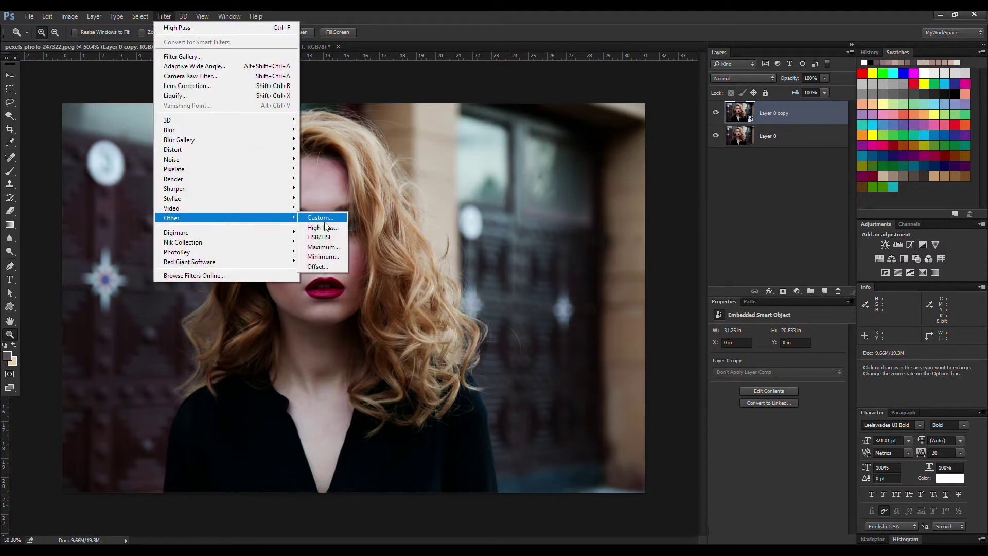
left_click(322, 228)
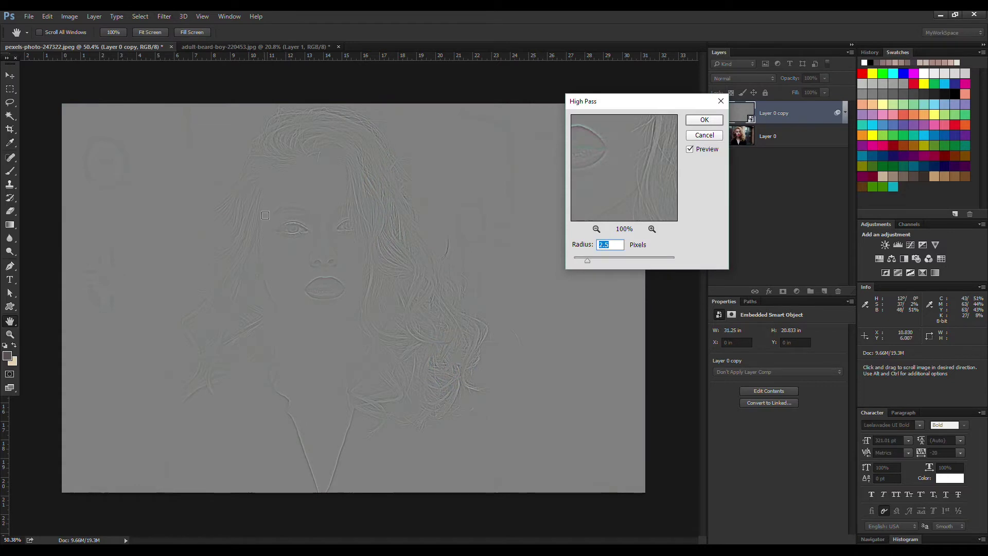
scroll(280, 170, "up", 4)
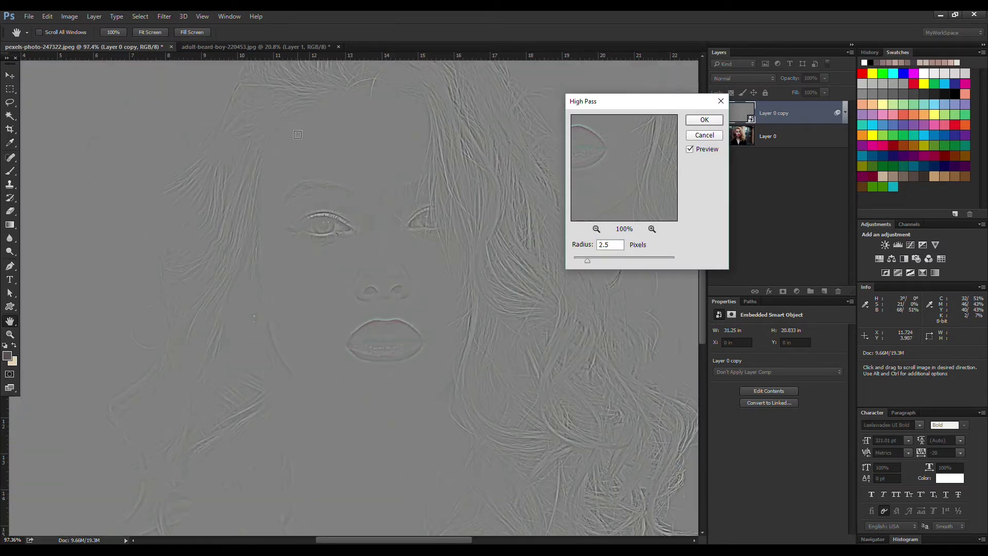
scroll(440, 123, "down", 1)
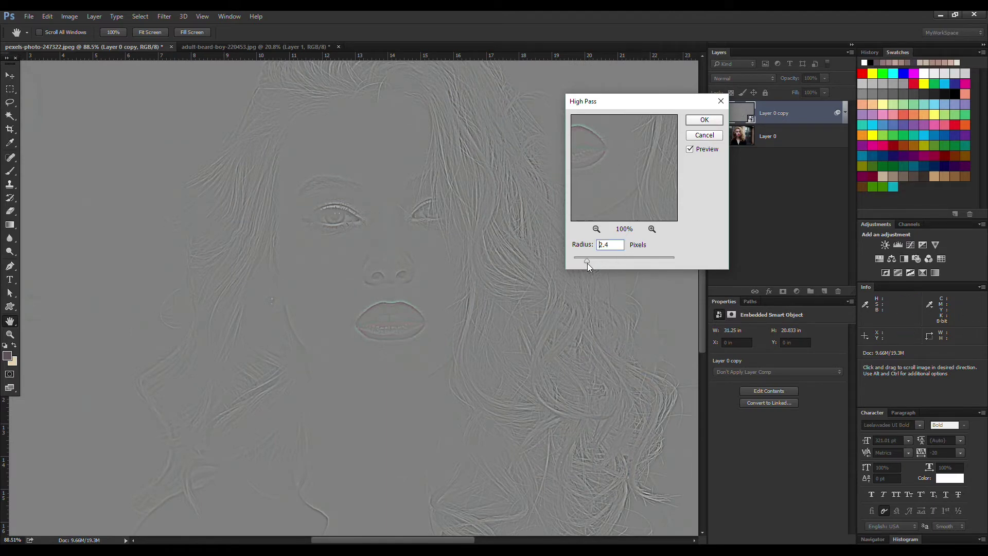
left_click_drag(588, 263, 601, 265)
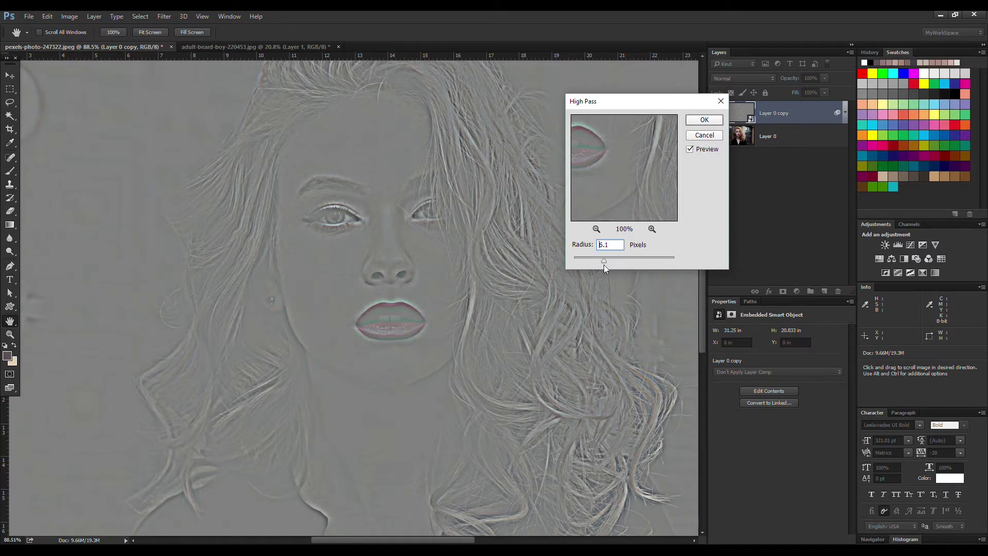
left_click_drag(594, 261, 583, 258)
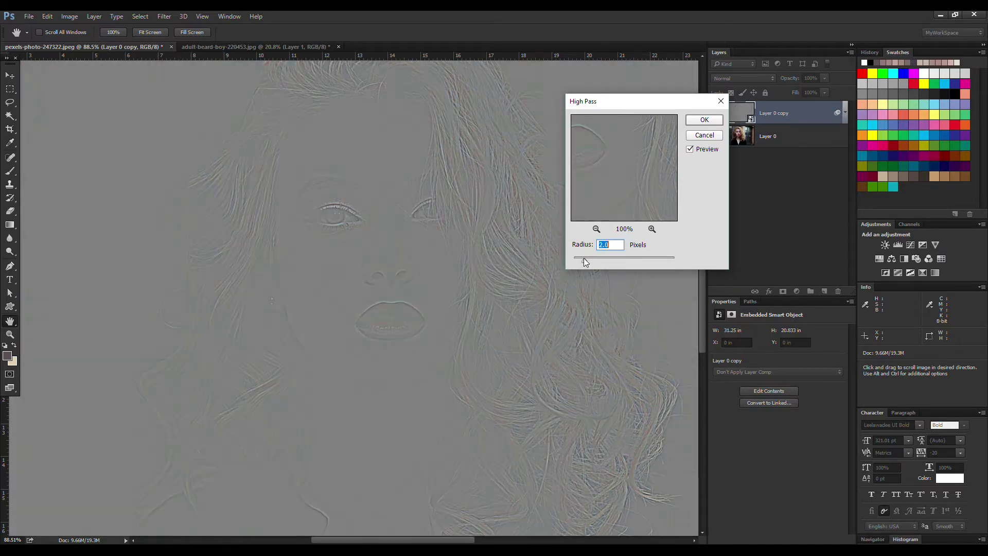
left_click(611, 245)
key("BackSpace")
type("5")
left_click(704, 120)
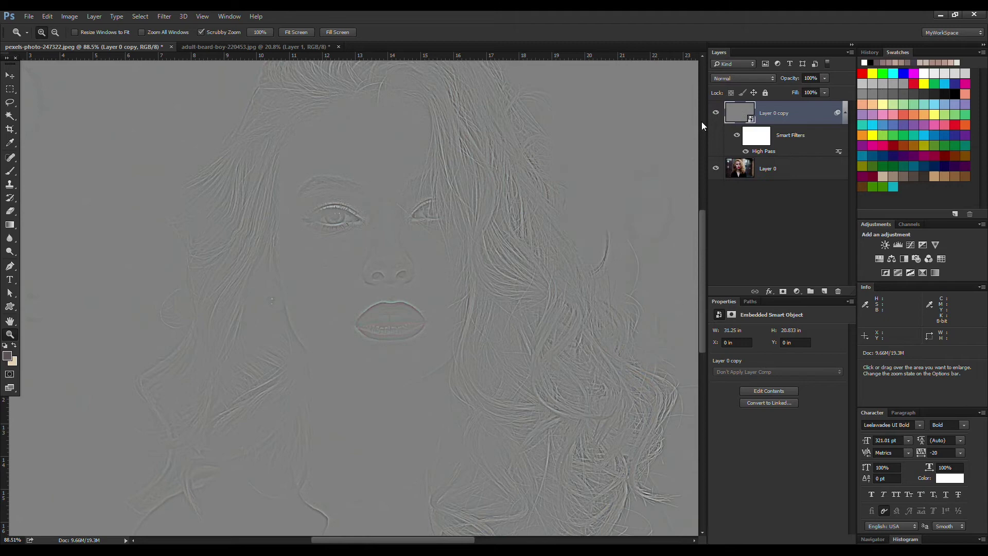
Set the blend mode of the High Pass layer copy to Overlay.
left_click(740, 80)
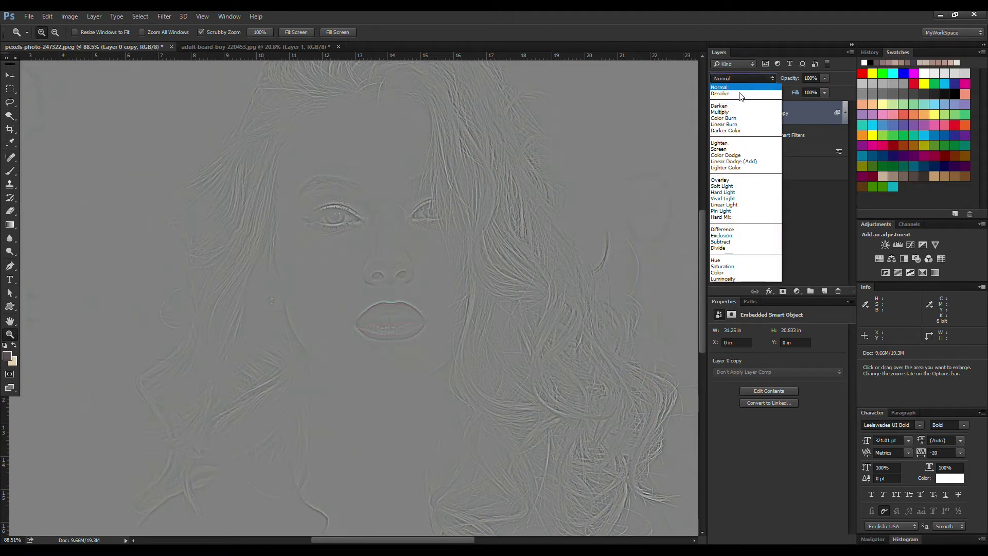
left_click(746, 180)
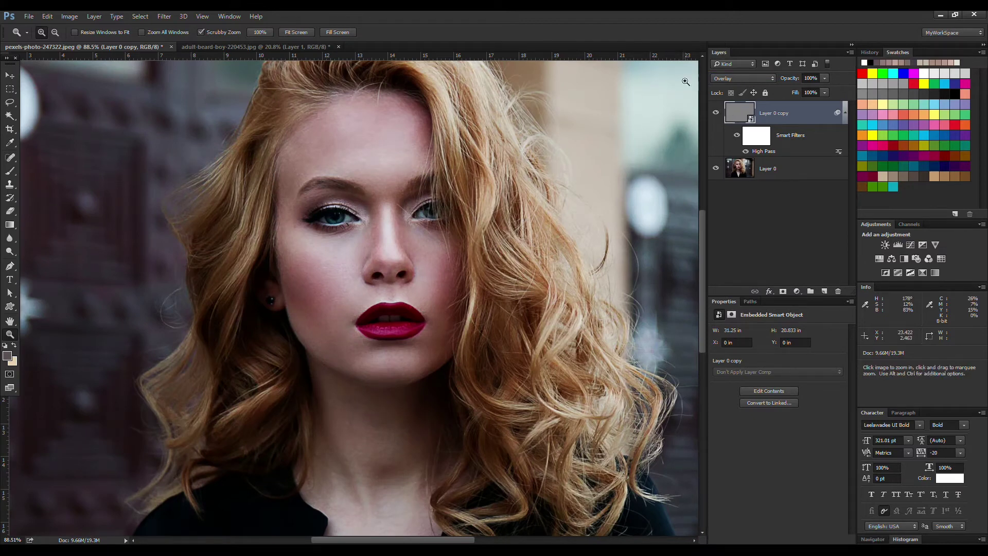
scroll(527, 150, "down", 3)
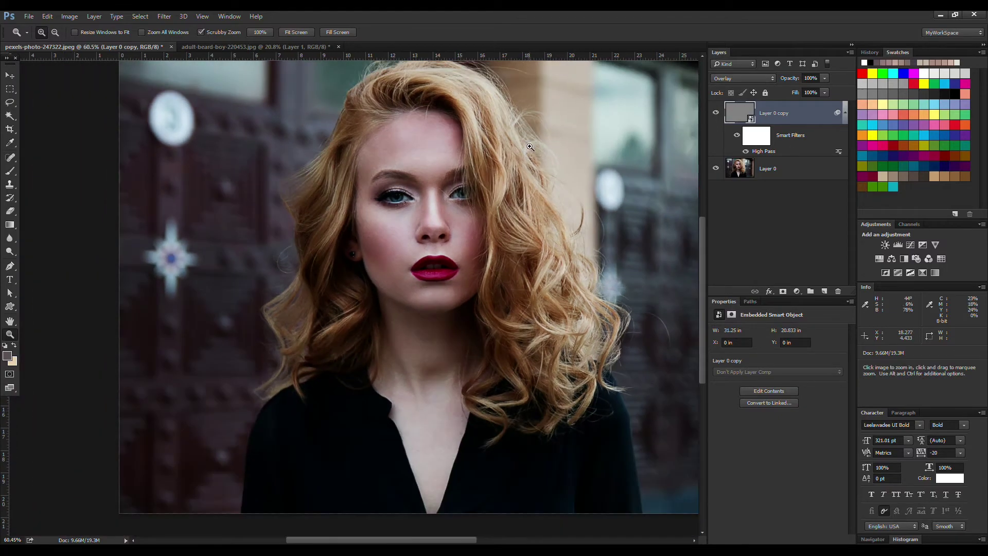
scroll(529, 147, "down", 2)
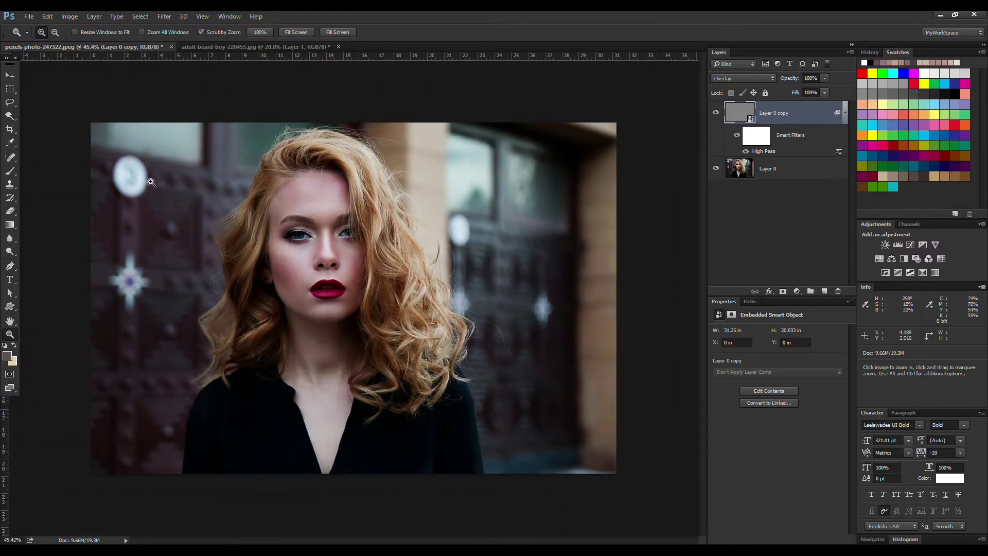
Examine the face and hair up close and compare the portrait with the High Pass layer hidden and shown.
scroll(169, 162, "up", 3)
scroll(290, 129, "up", 5)
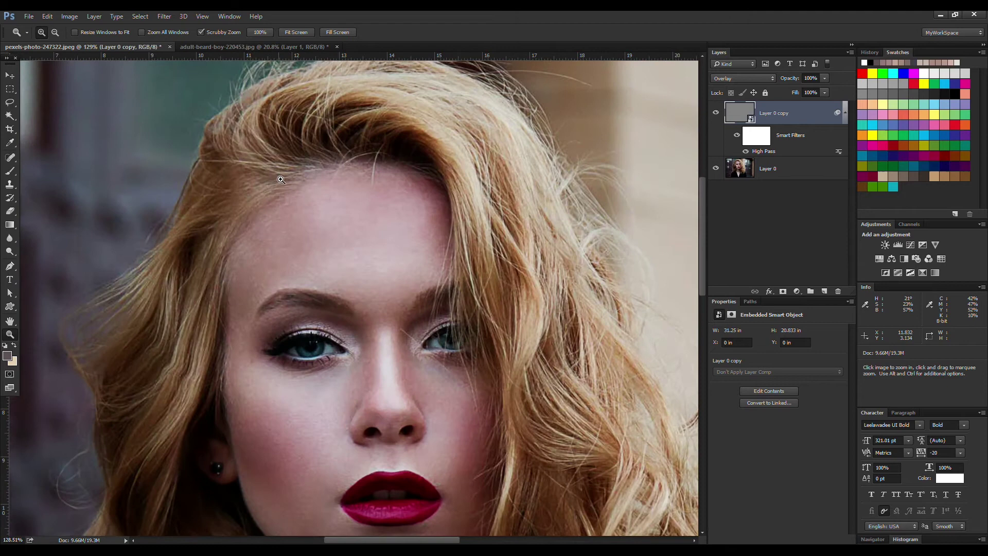
scroll(273, 166, "down", 6)
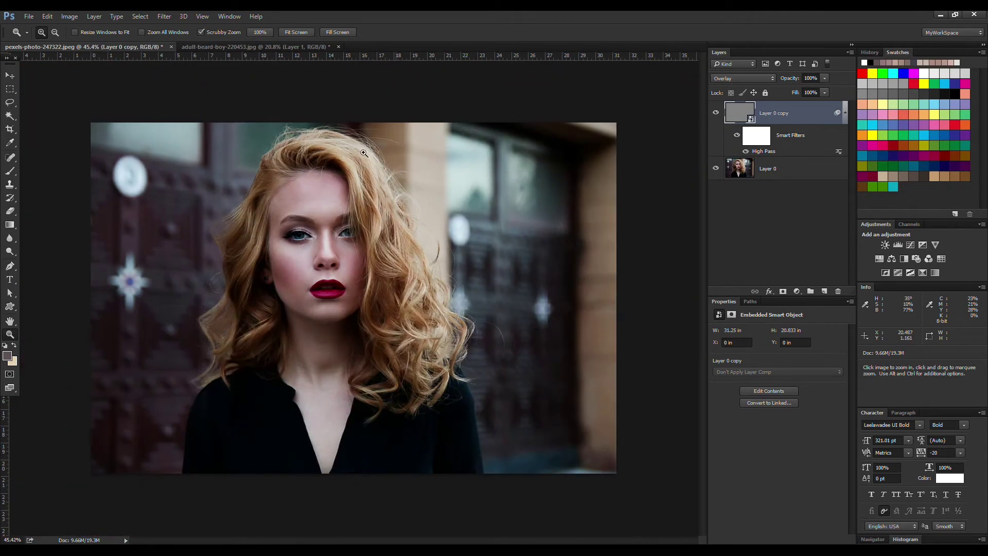
scroll(276, 170, "up", 2)
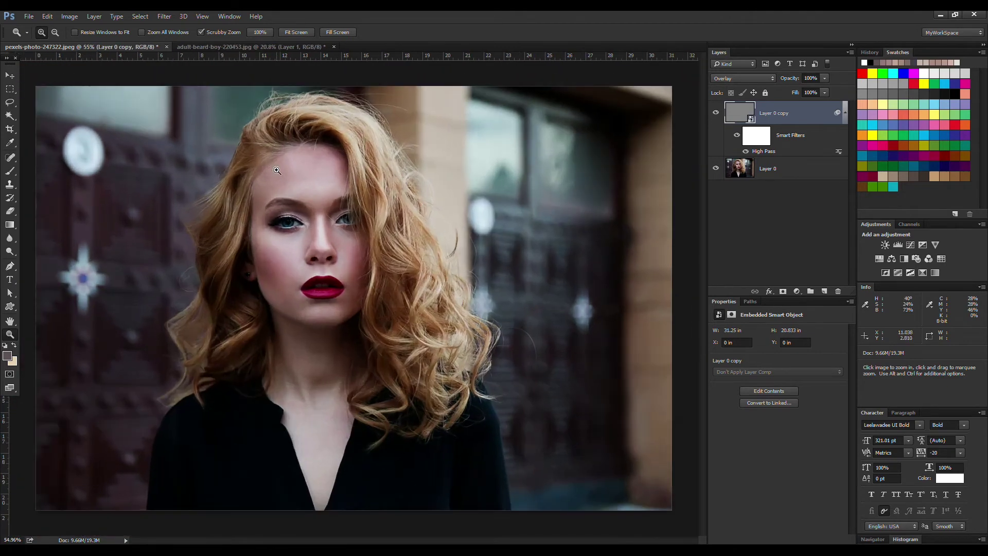
left_click(714, 116)
left_click(715, 117)
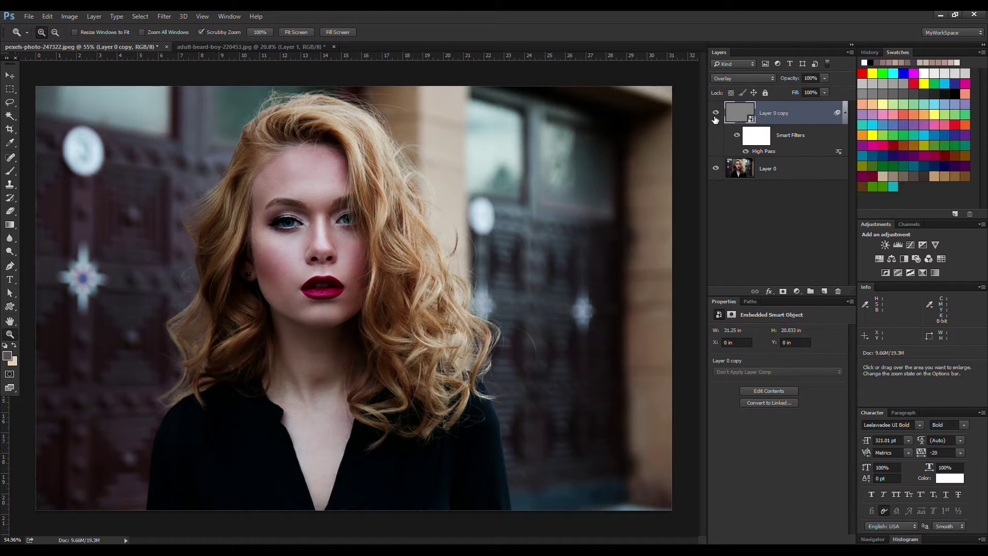
scroll(273, 96, "up", 6)
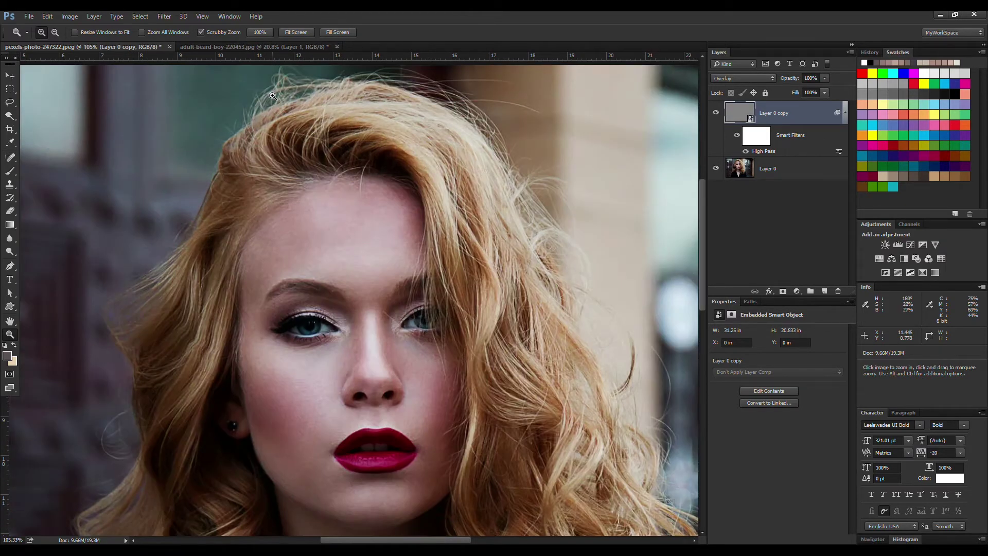
scroll(272, 96, "down", 5)
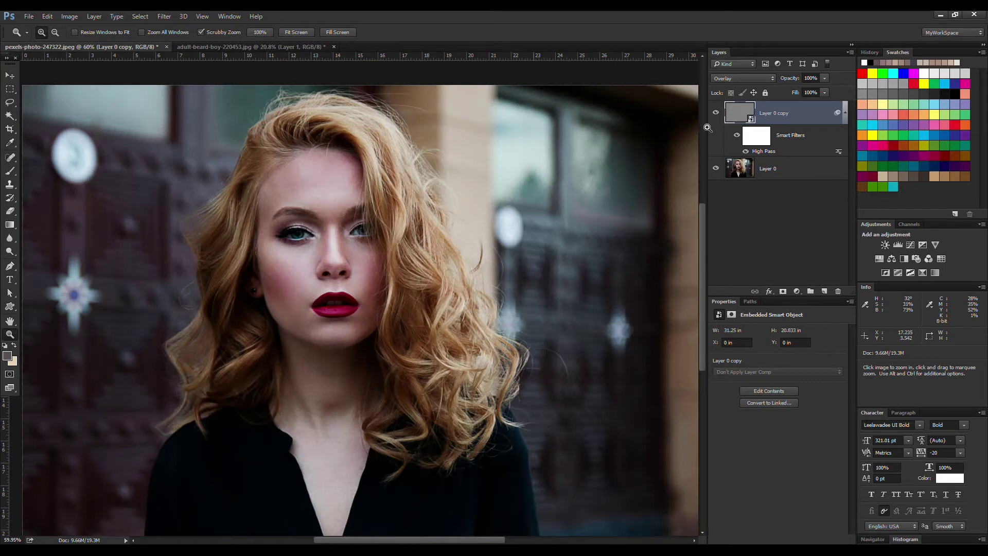
Try lowering the High Pass layer's opacity to about 64%, and return it to 100%.
left_click(824, 93)
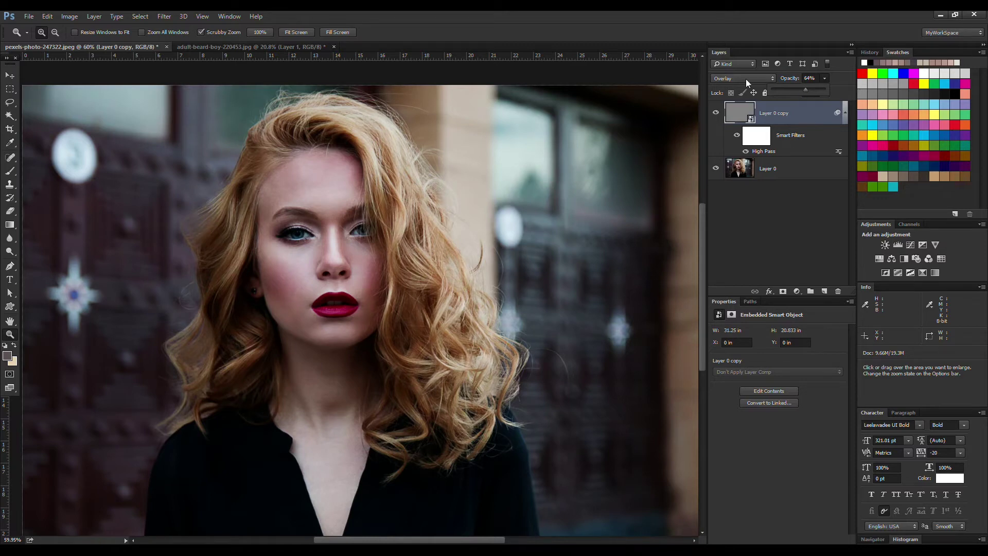
left_click_drag(792, 80, 821, 86)
scroll(312, 200, "up", 3)
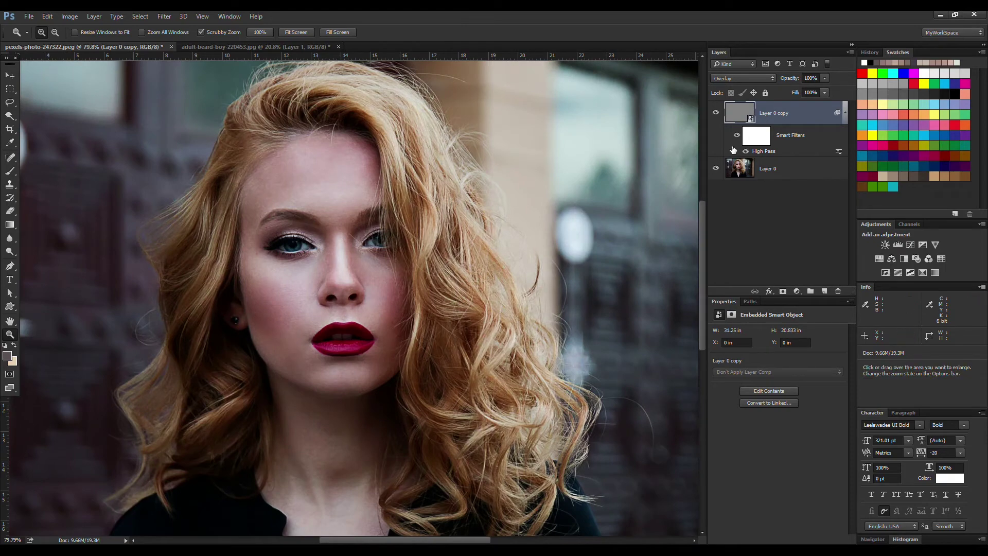
left_click_drag(391, 228, 368, 238)
left_click_drag(311, 224, 334, 225)
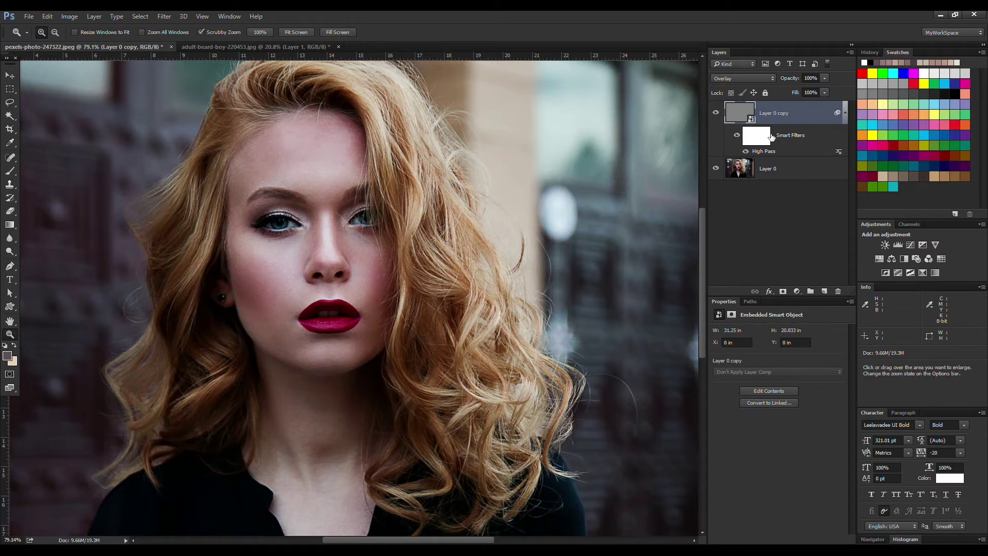
Delete the smart filter's mask from Layer 0 copy.
left_click(753, 140)
right_click(754, 139)
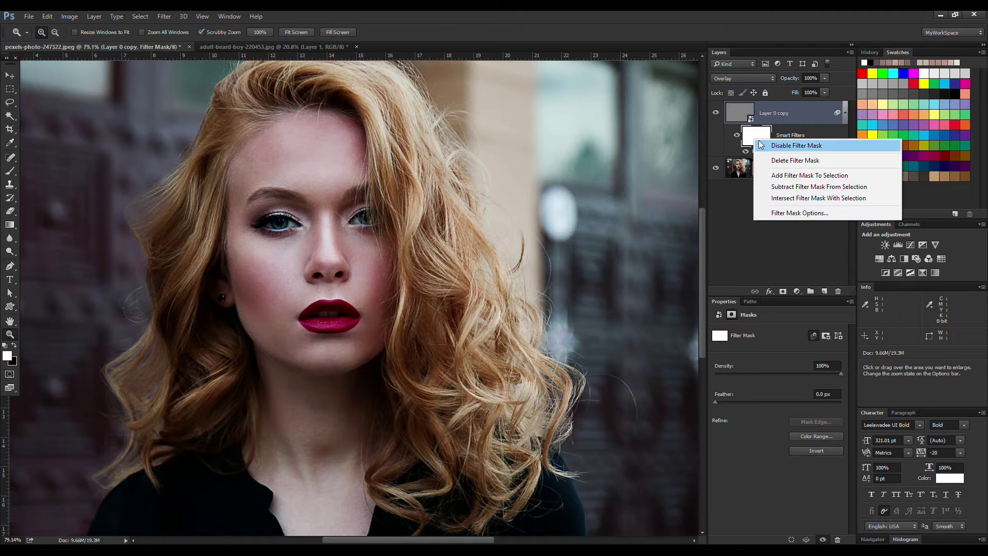
left_click(795, 159)
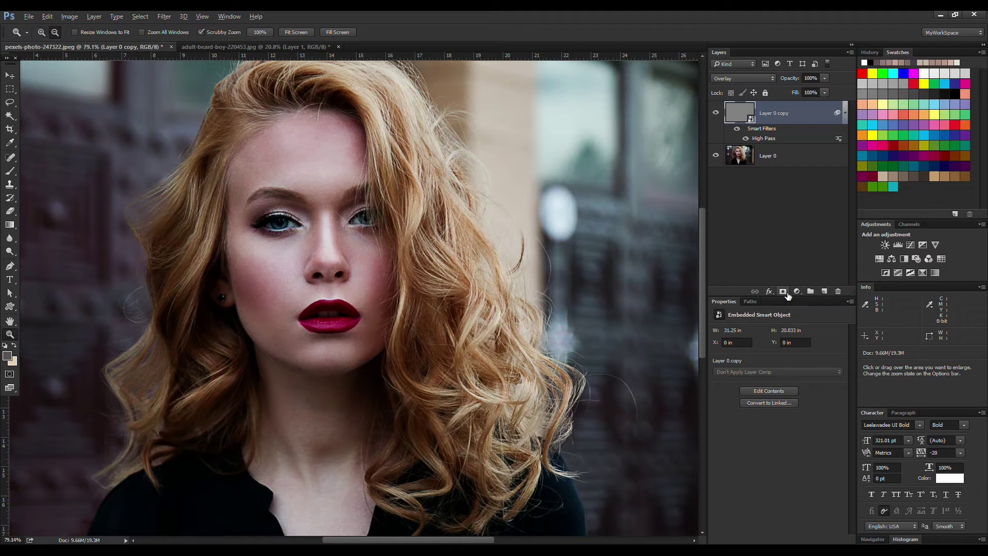
Add a black layer mask to Layer 0 copy that hides the sharpening, and check it by toggling the layer's visibility.
left_click(784, 292, "alt")
key("ctrl+0")
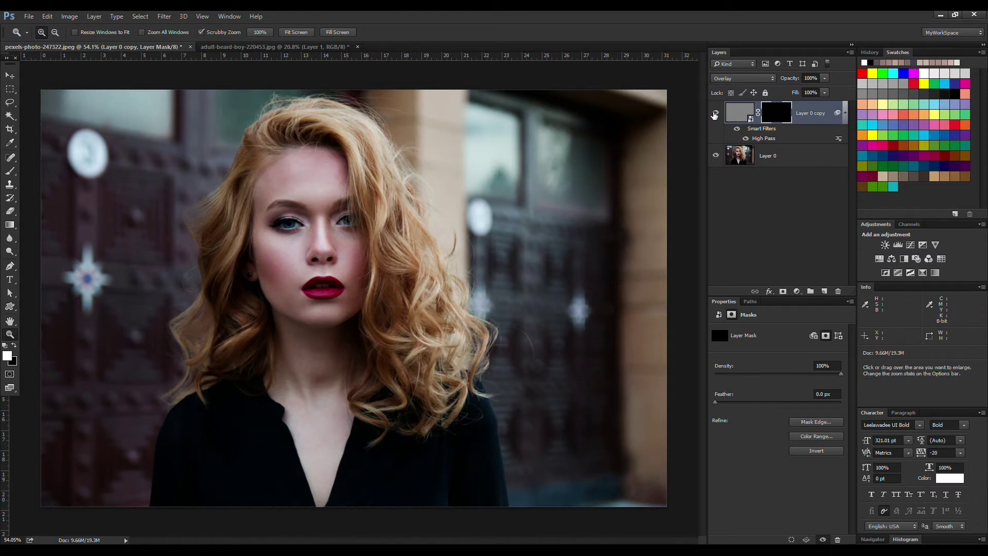
left_click(715, 114)
left_click(715, 113)
Paint white on the layer mask over both eyes with the Brush tool, enlarging the brush to 70, to reveal their sharpening.
left_click_drag(45, 244, 50, 276)
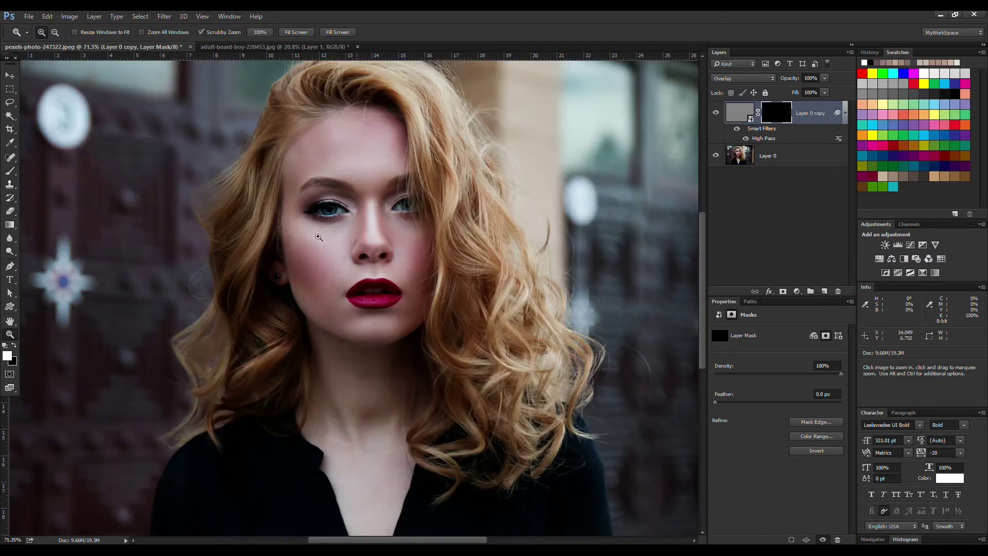
left_click(301, 184)
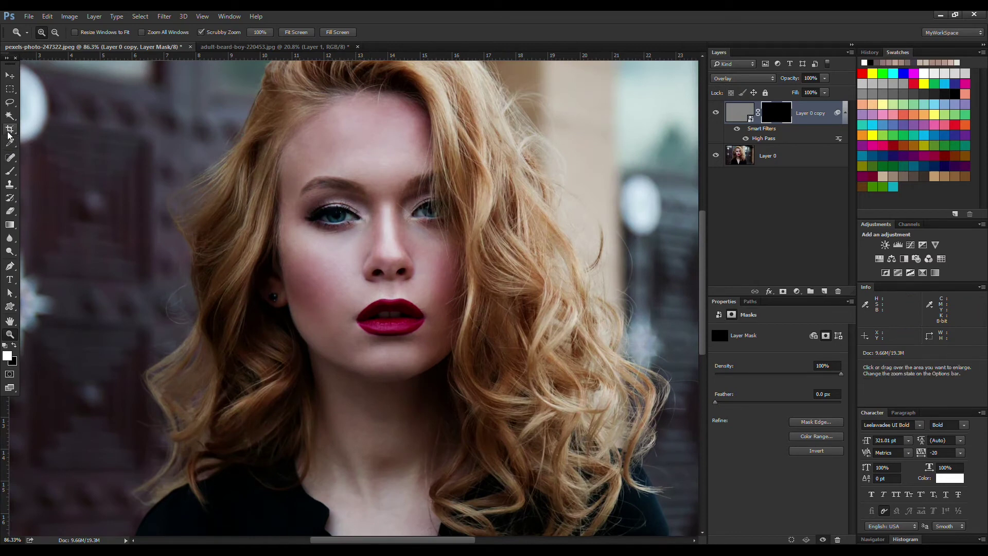
key("b")
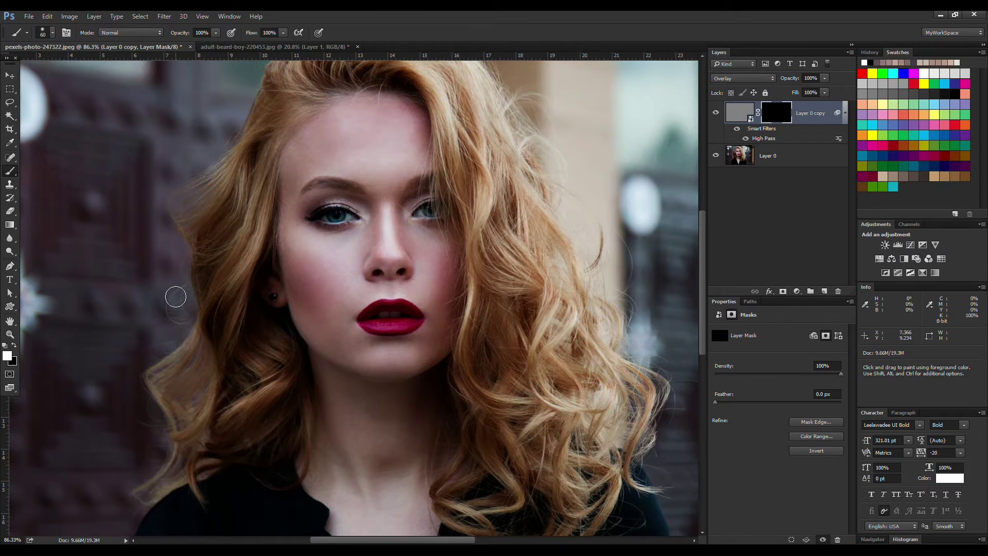
scroll(332, 216, "up", 3)
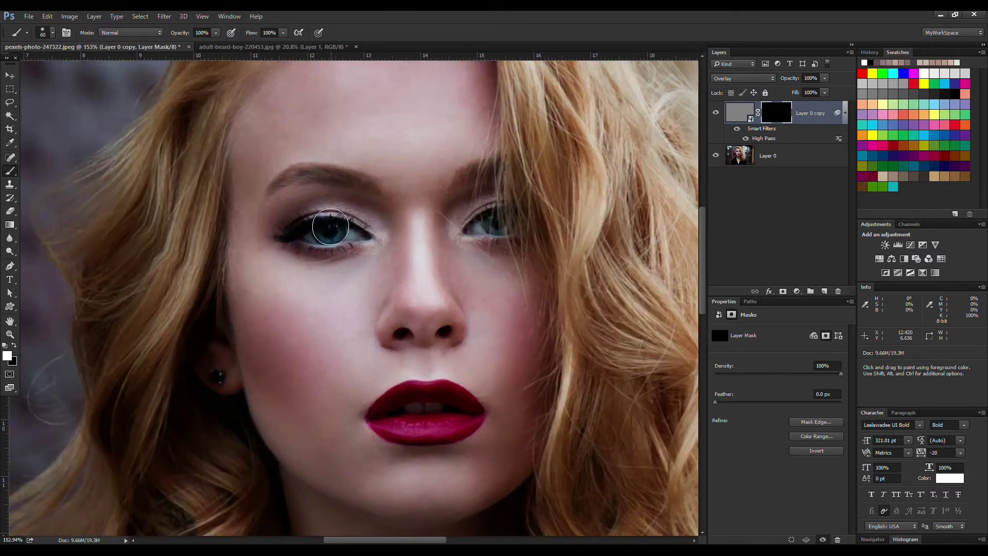
mouse_move(330, 226)
left_mouse_down()
mouse_move(323, 261)
mouse_move(327, 235)
left_mouse_up()
key("]")
mouse_move(314, 225)
left_mouse_down()
mouse_move(322, 228)
mouse_move(298, 234)
mouse_move(346, 235)
mouse_move(273, 234)
mouse_move(369, 227)
mouse_move(319, 226)
mouse_move(370, 236)
left_mouse_up()
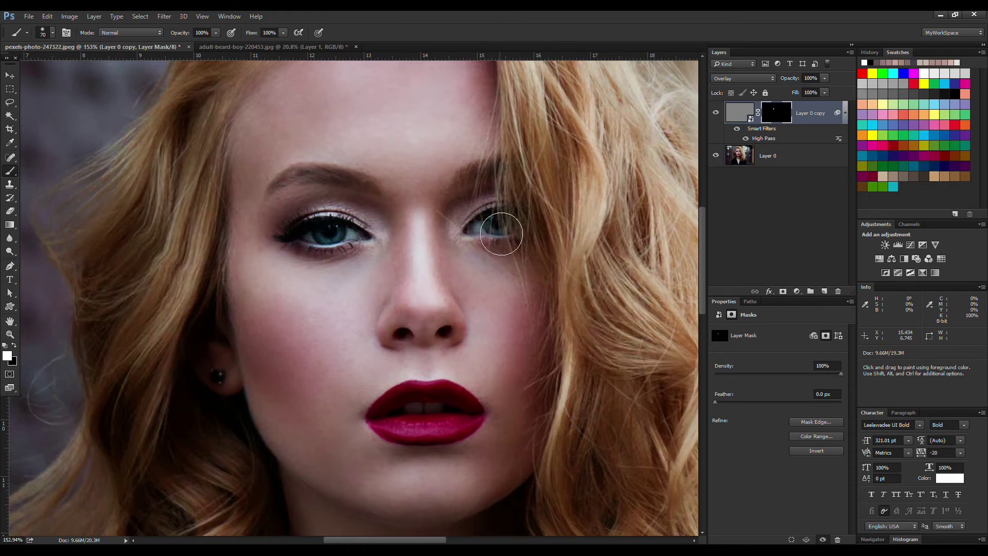
mouse_move(501, 233)
left_mouse_down()
mouse_move(518, 241)
mouse_move(484, 226)
left_mouse_up()
left_click_drag(493, 224, 503, 227)
left_click_drag(503, 227, 502, 229)
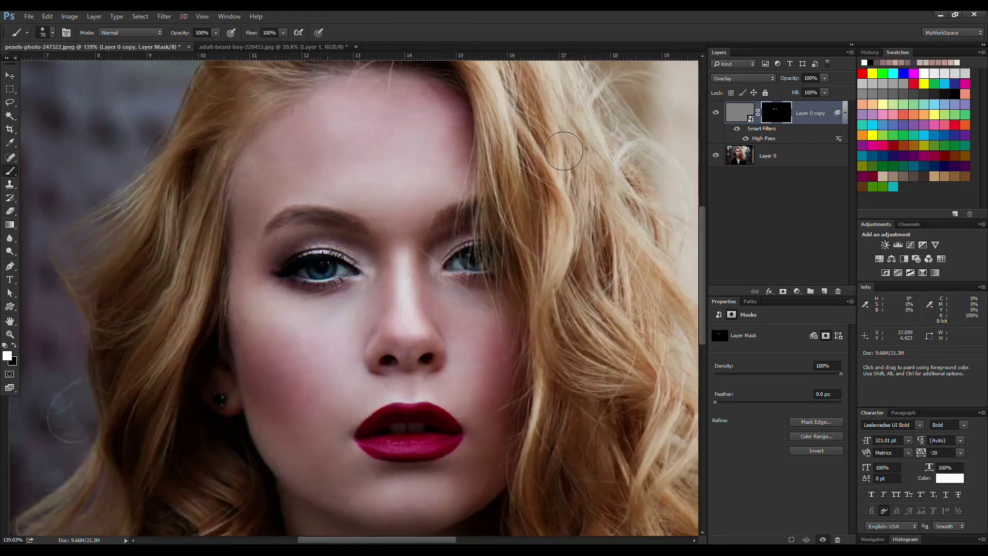
left_click_drag(595, 395, 414, 179)
scroll(400, 317, "down", 4)
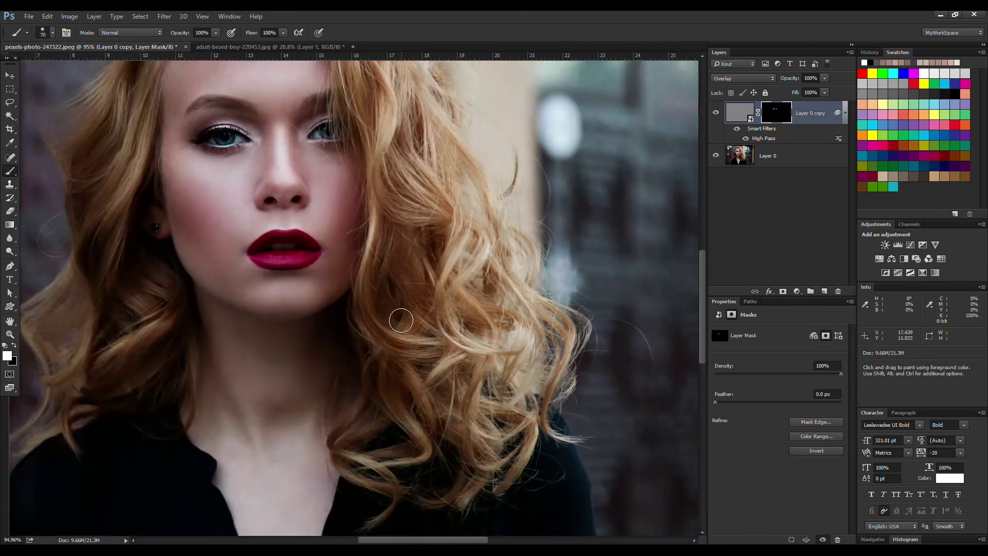
Paint white on the Layer 0 copy mask over the curls on the right side of the woman's hair to sharpen them.
scroll(400, 320, "down", 1)
mouse_move(383, 318)
left_mouse_down()
mouse_move(413, 341)
mouse_move(444, 335)
left_mouse_up()
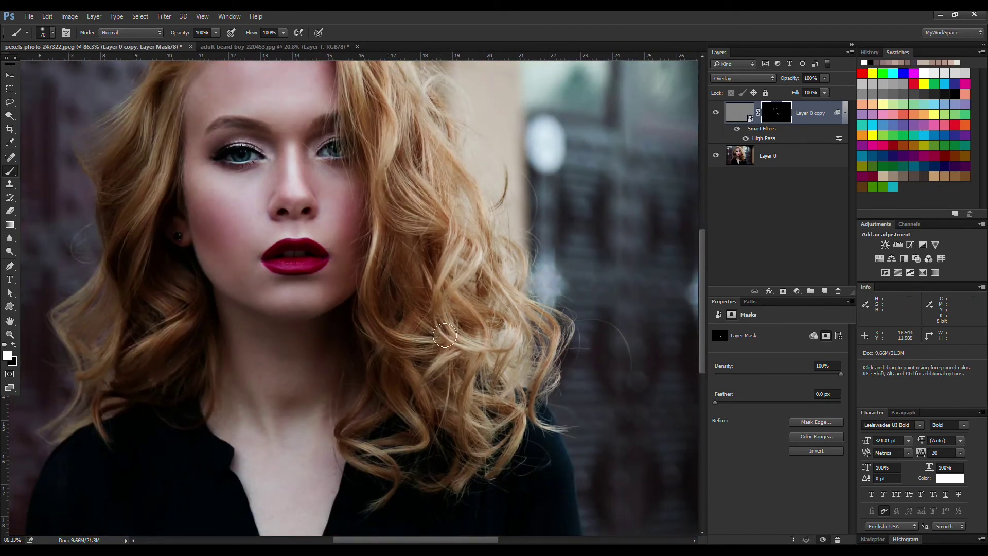
scroll(498, 358, "down", 5)
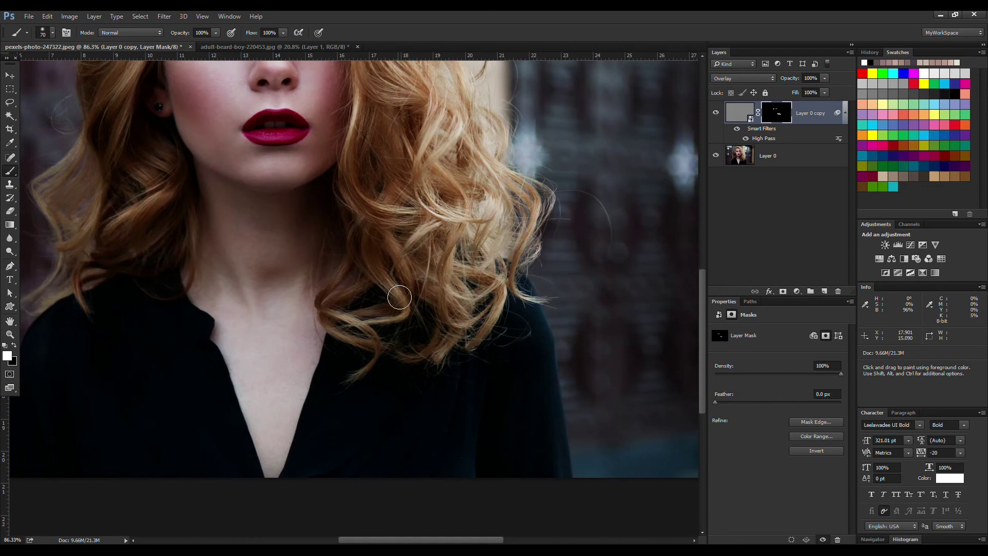
mouse_move(399, 297)
left_mouse_down()
mouse_move(358, 324)
mouse_move(342, 300)
mouse_move(376, 347)
mouse_move(460, 286)
mouse_move(490, 318)
mouse_move(534, 221)
mouse_move(516, 282)
mouse_move(529, 300)
left_mouse_up()
Paint white on the mask along the left side of the woman's hair, from the lower curls up toward the crown.
key("space")
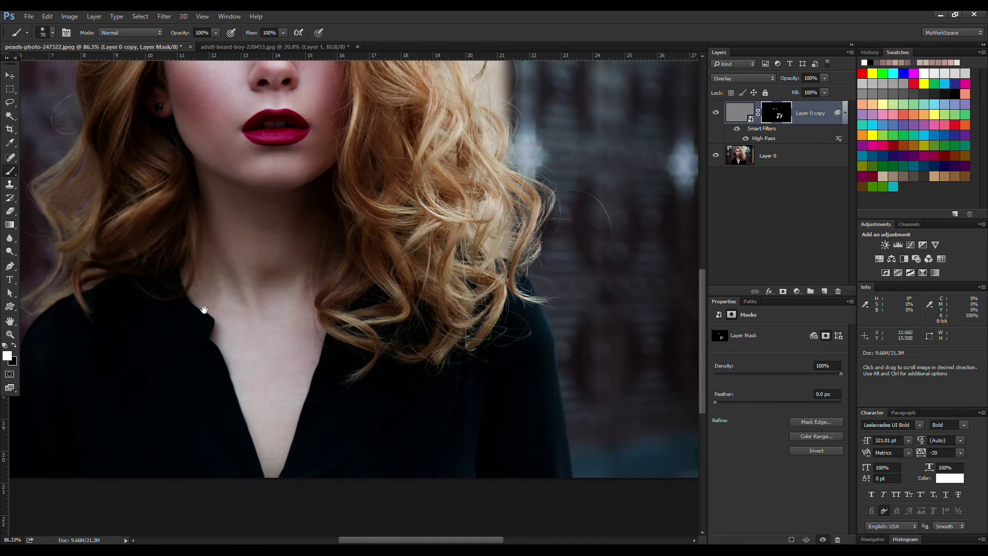
mouse_move(204, 310)
left_mouse_down()
mouse_move(354, 337)
mouse_move(369, 363)
left_mouse_up()
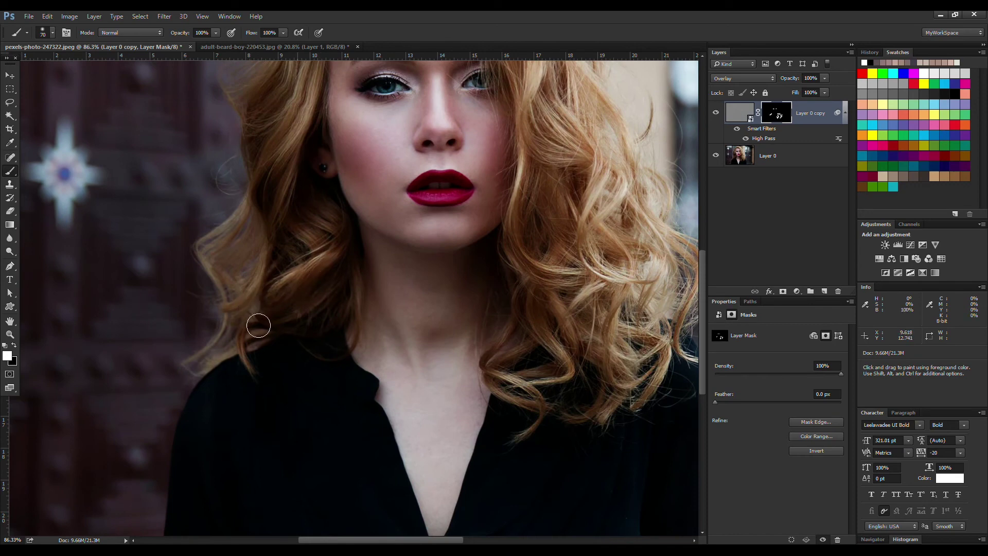
key("space")
left_click_drag(366, 225, 333, 362)
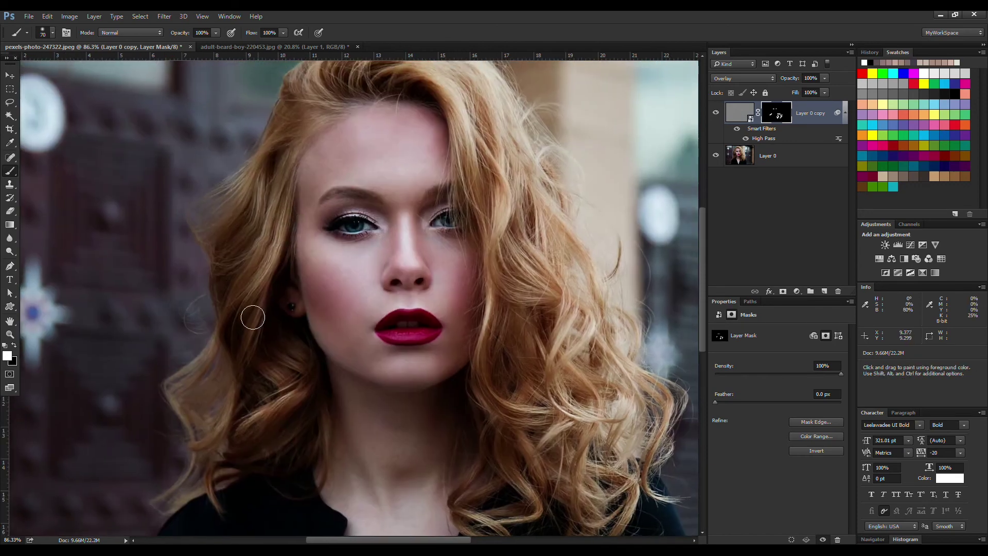
mouse_move(253, 316)
left_mouse_down()
mouse_move(297, 149)
mouse_move(267, 265)
left_mouse_up()
key("space")
left_click_drag(355, 135, 350, 221)
scroll(354, 188, "up", 4)
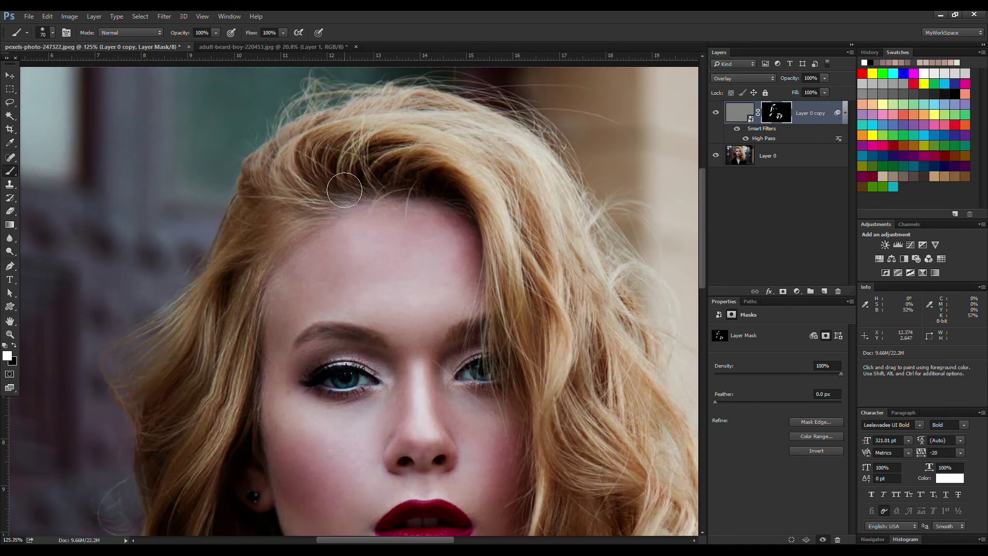
Reduce the brush size to 40 and paint white on the mask over the lips, the left eye and the hair beside the face.
scroll(319, 206, "down", 5)
key("bracketleft")
key("bracketleft")
key("bracketleft")
mouse_move(410, 329)
left_mouse_down()
mouse_move(458, 319)
mouse_move(403, 351)
mouse_move(447, 355)
mouse_move(459, 352)
mouse_move(452, 326)
left_mouse_up()
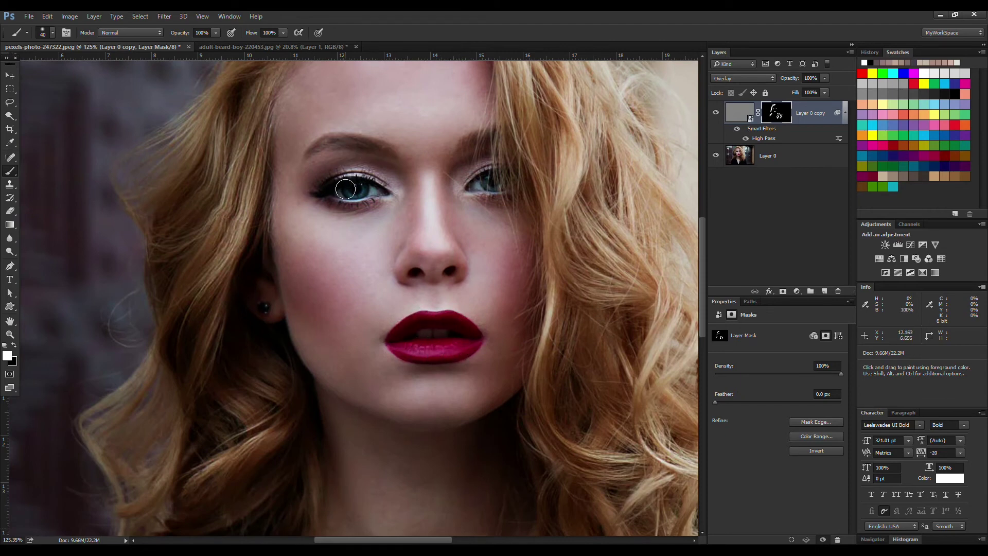
left_click_drag(345, 190, 332, 190)
mouse_move(553, 142)
left_mouse_down()
mouse_move(546, 123)
mouse_move(566, 153)
left_mouse_up()
Compare the whole portrait with and without the selective sharpening by toggling the visibility of Layer 0 copy.
scroll(622, 282, "down", 2)
scroll(265, 240, "up", 2)
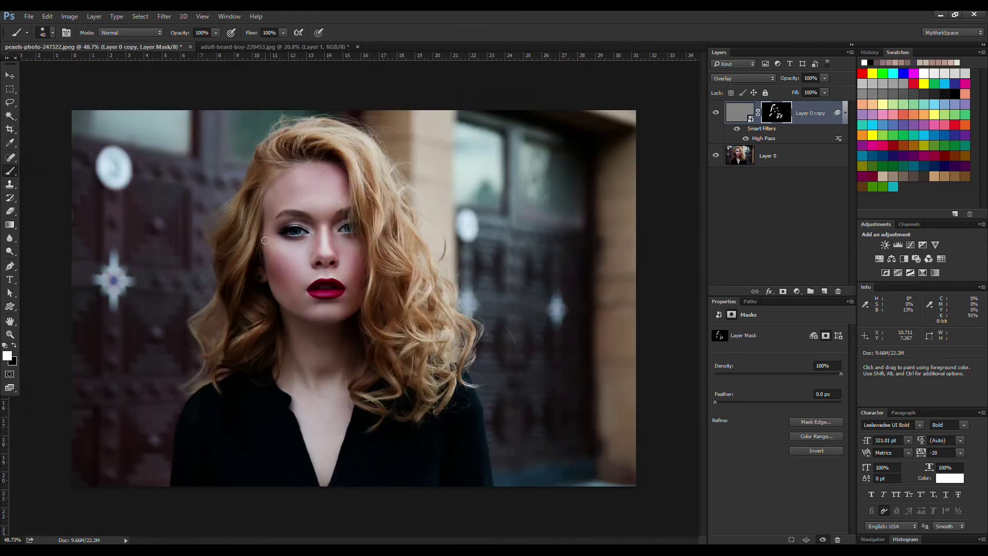
left_click(716, 112)
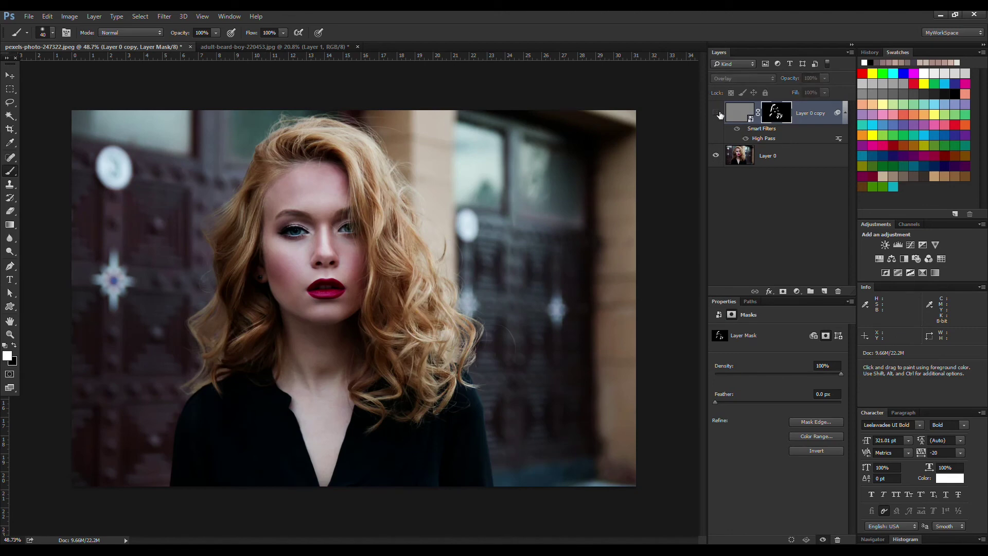
left_click(718, 113)
left_click(718, 113)
left_click(718, 113)
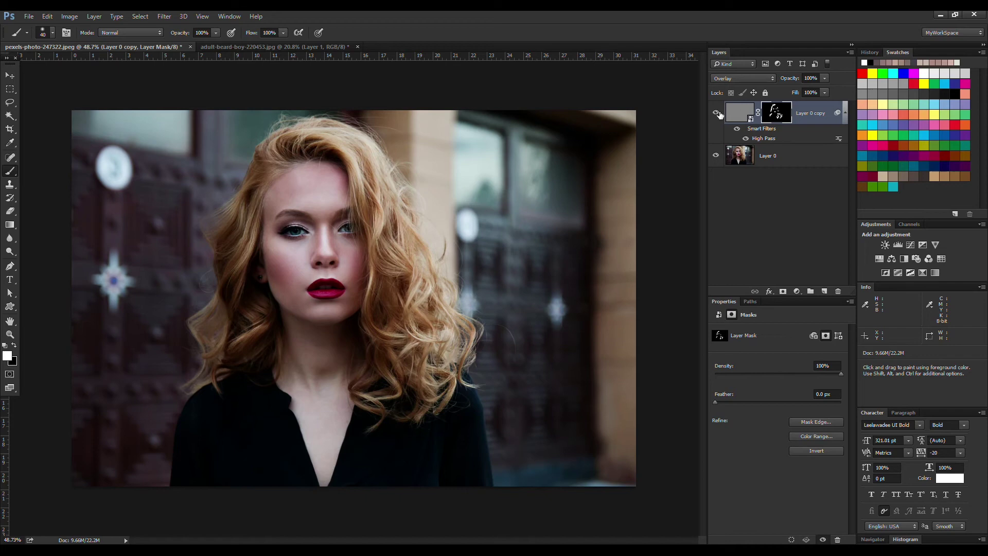
left_click(718, 113)
left_click(718, 113)
left_click(719, 113)
left_click(718, 114)
left_click(718, 113)
scroll(296, 225, "up", 5)
scroll(279, 189, "down", 5)
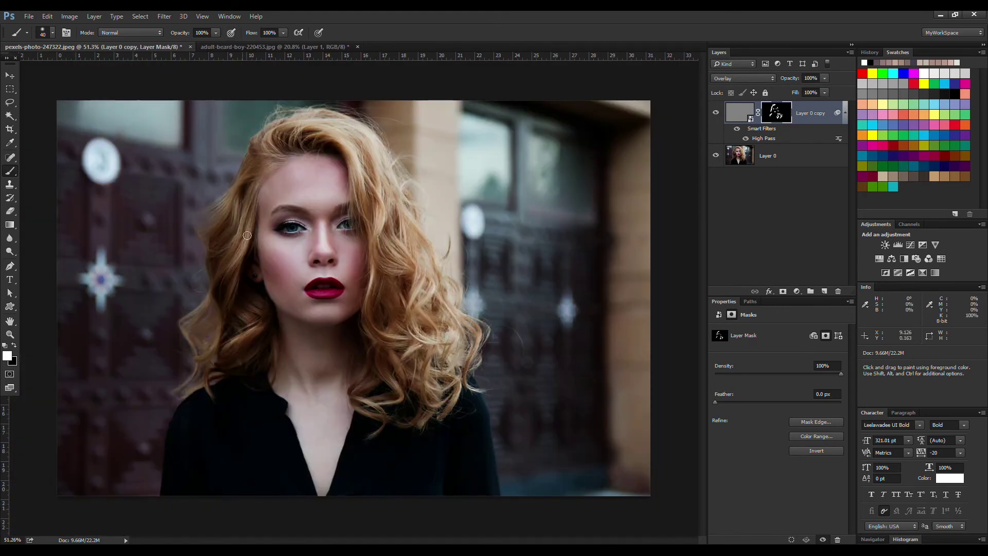
Switch to the adult-beard-boy-220453.jpg document and compare the portrait with Layer 1's sharpening hidden and shown.
left_click(248, 47)
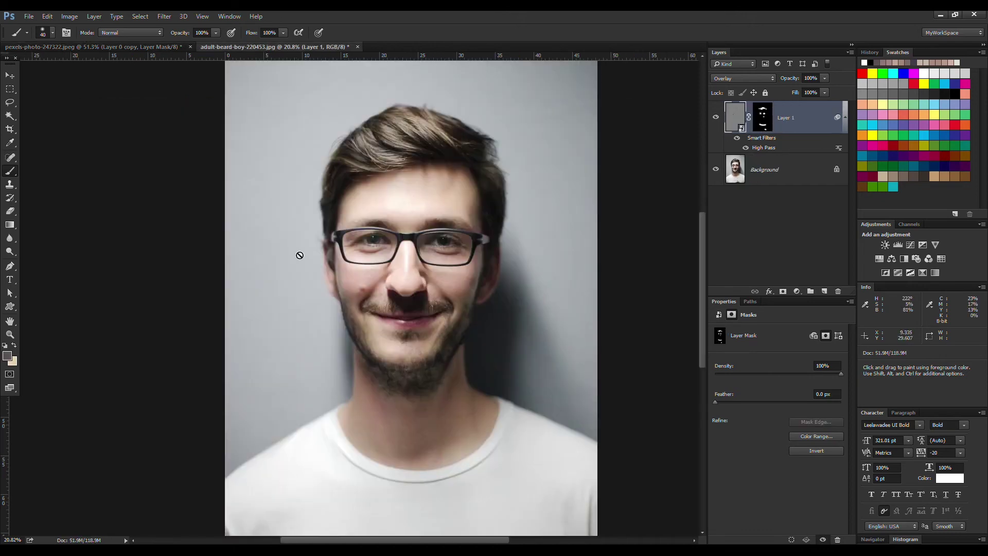
scroll(477, 179, "up", 3)
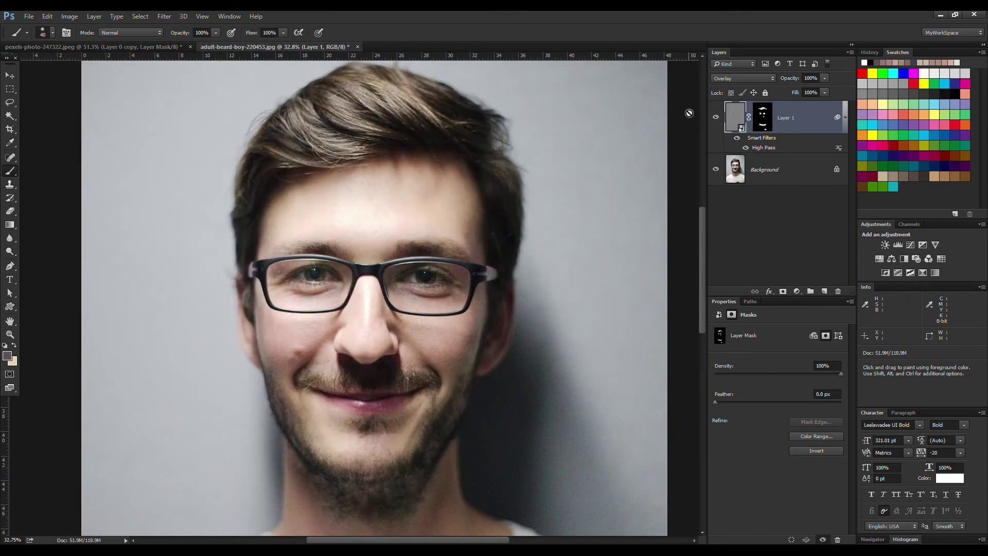
scroll(687, 128, "down", 3)
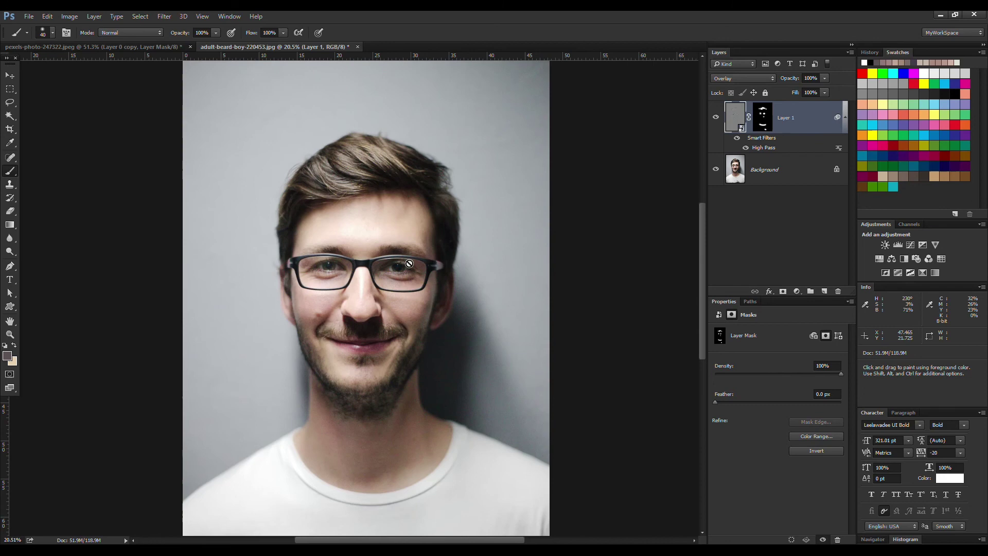
left_click(715, 118)
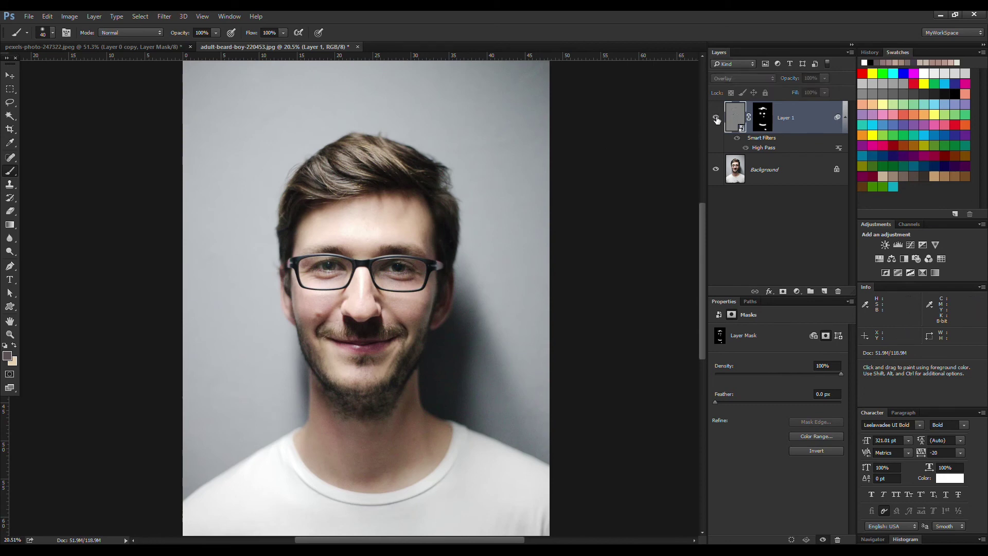
left_click(717, 120)
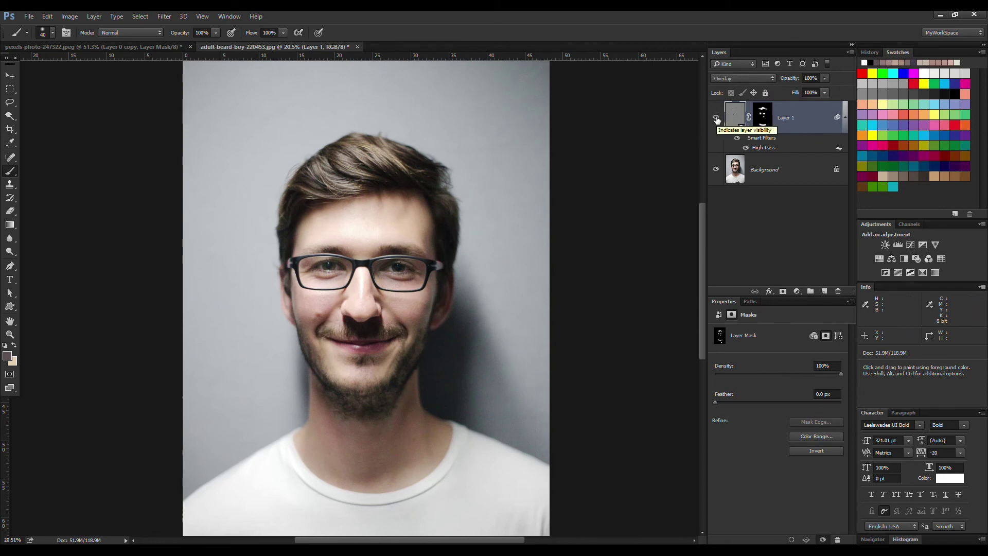
Examine the man's eyes, glasses and beard close up while toggling the visibility of Layer 1.
scroll(324, 269, "up", 1)
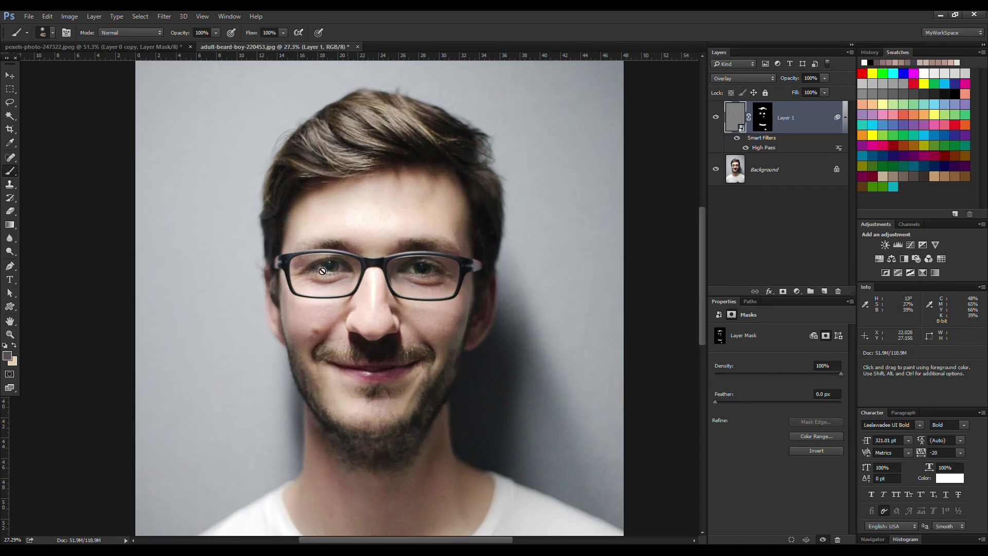
left_click(716, 118)
left_click(717, 119)
scroll(346, 177, "up", 1)
scroll(346, 316, "up", 1)
left_click(716, 118)
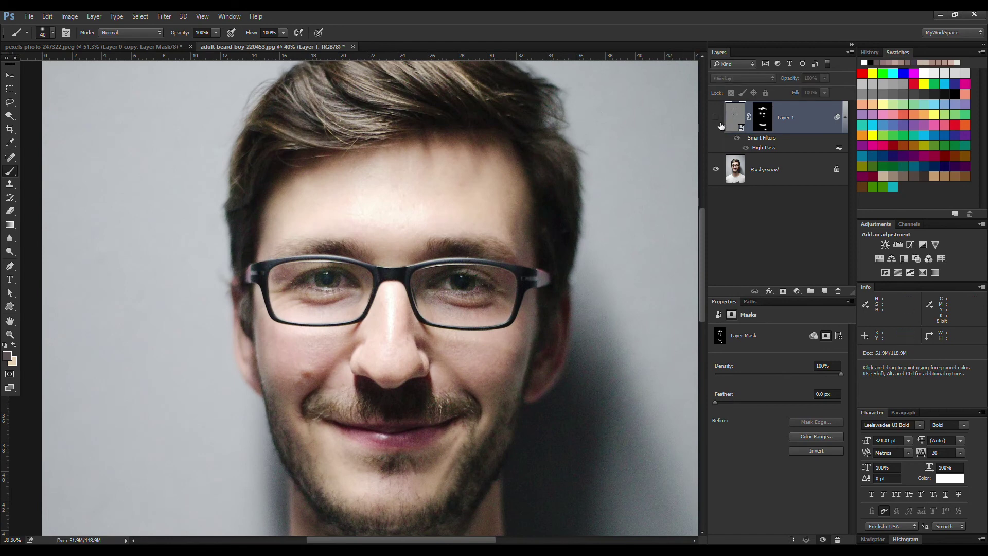
left_click(718, 120)
scroll(410, 235, "down", 2)
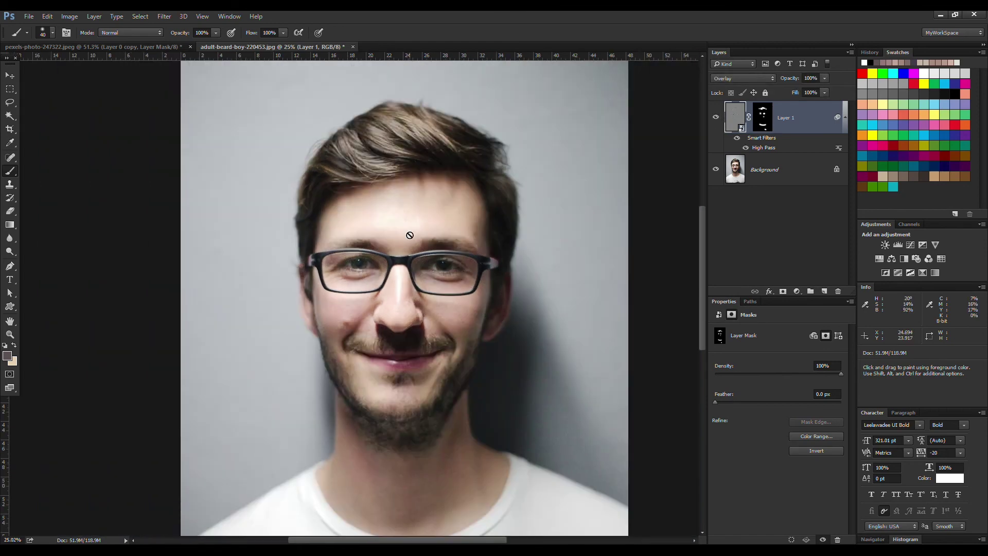
Return to the pexels-photo-247322.jpeg document and inspect the selectively sharpened portrait.
left_click(140, 47)
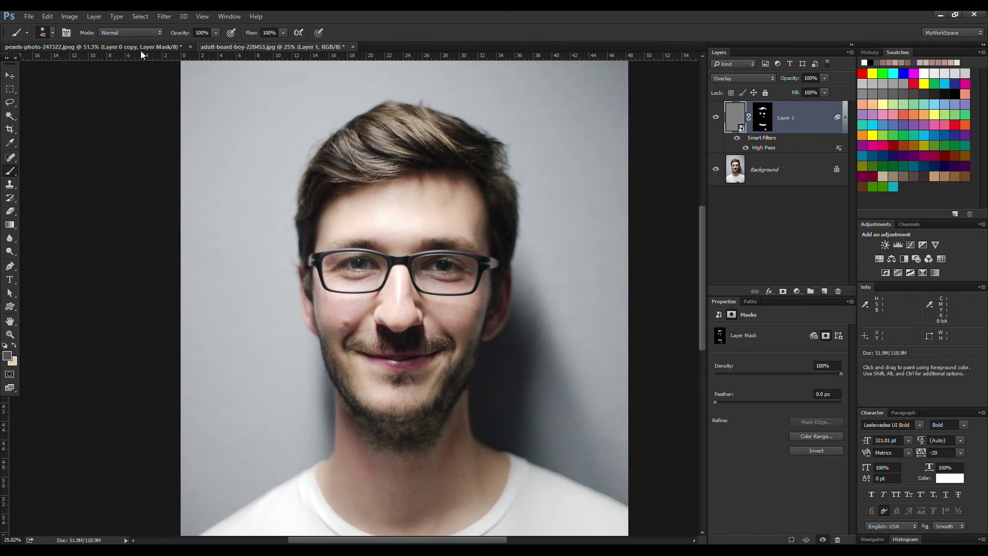
scroll(237, 172, "up", 4)
scroll(283, 125, "down", 5)
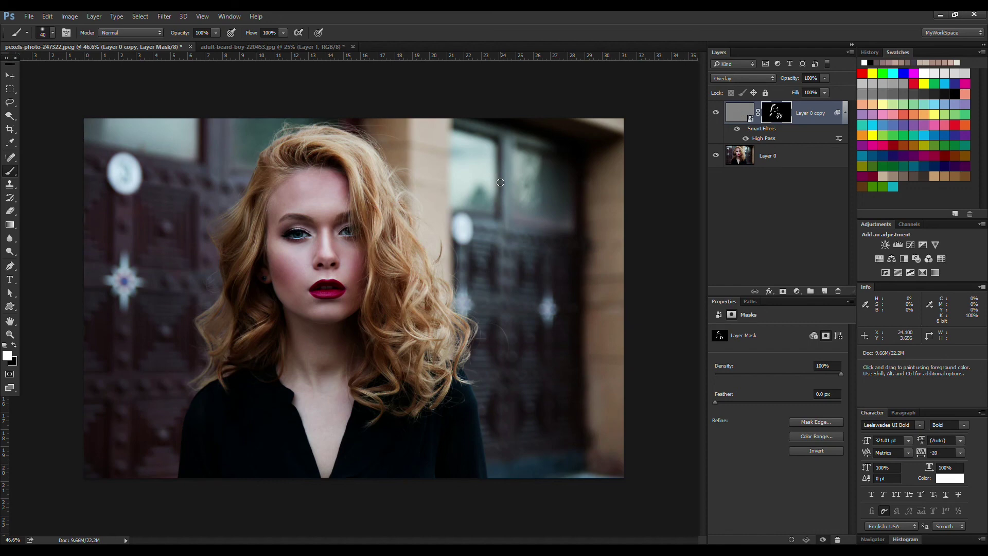
scroll(499, 181, "up", 3)
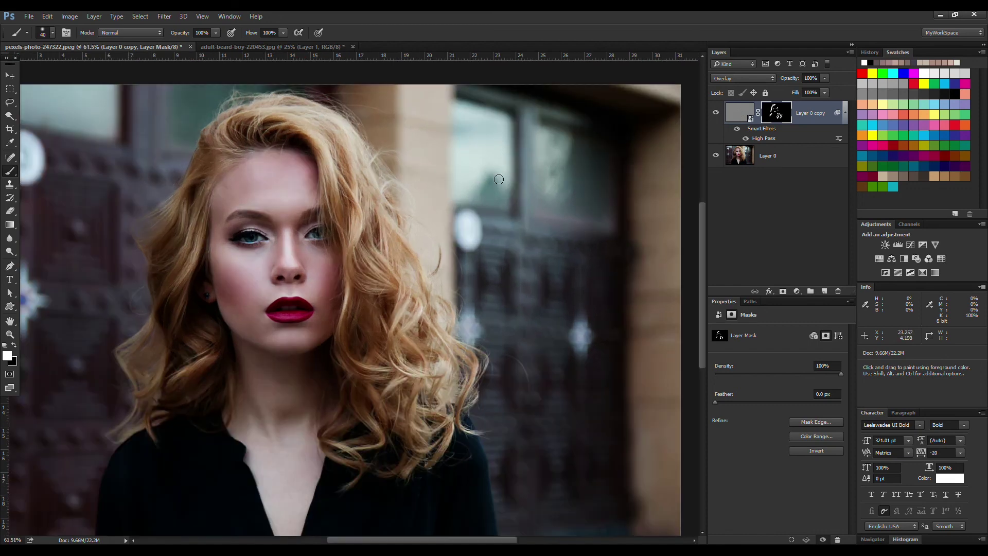